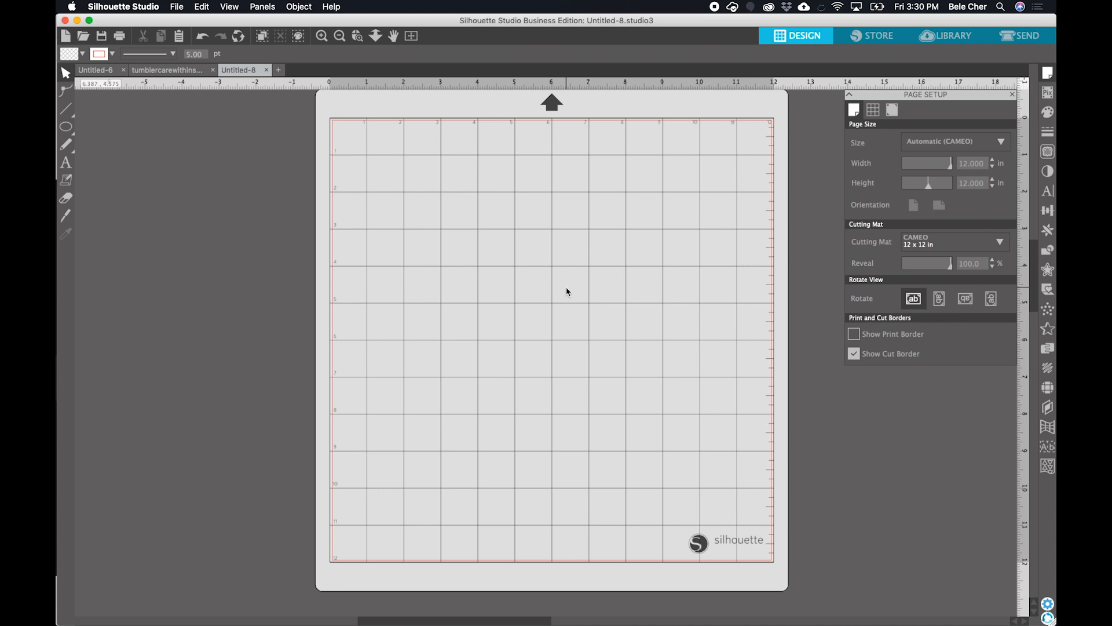
# Set the page size to Current Printer and the page orientation to portrait.
pyautogui.scroll(1, 475, 259)
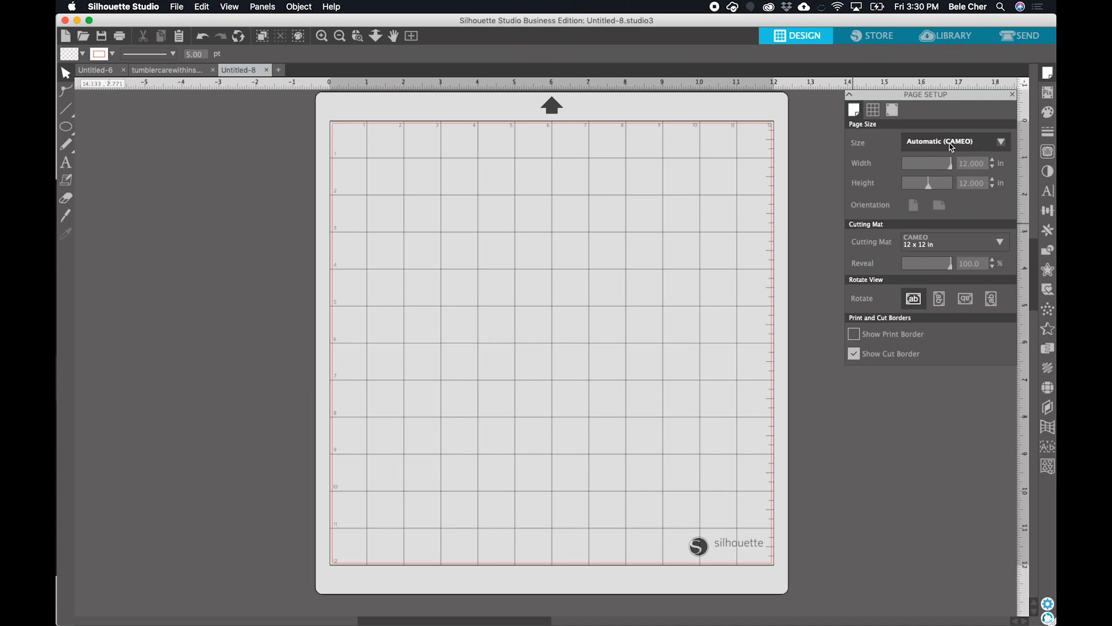
pyautogui.click(1050, 74)
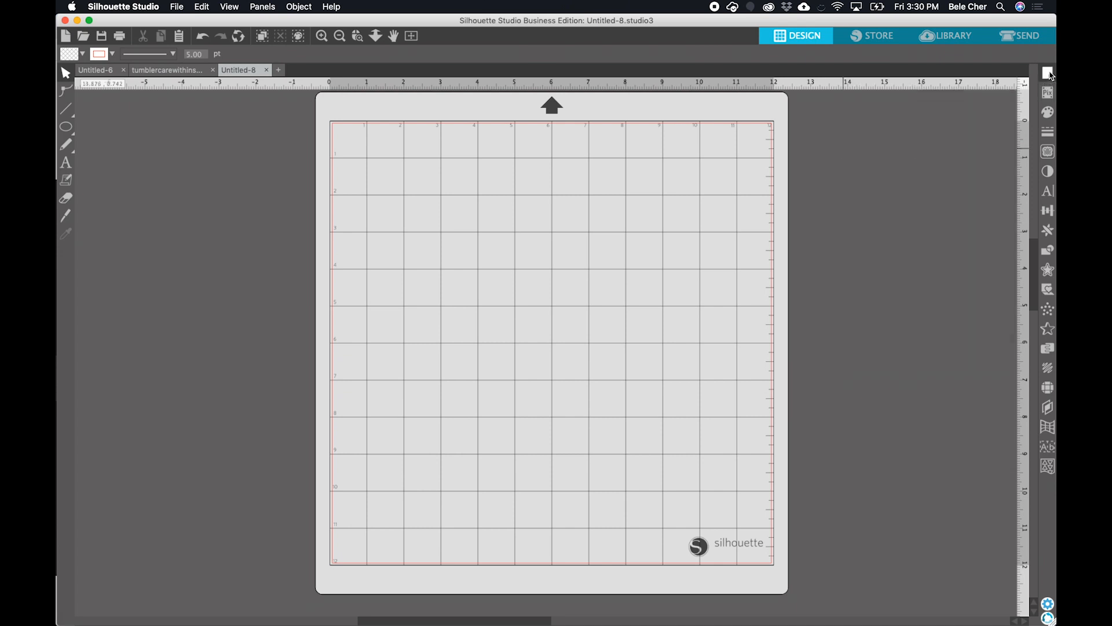
pyautogui.click(1051, 79)
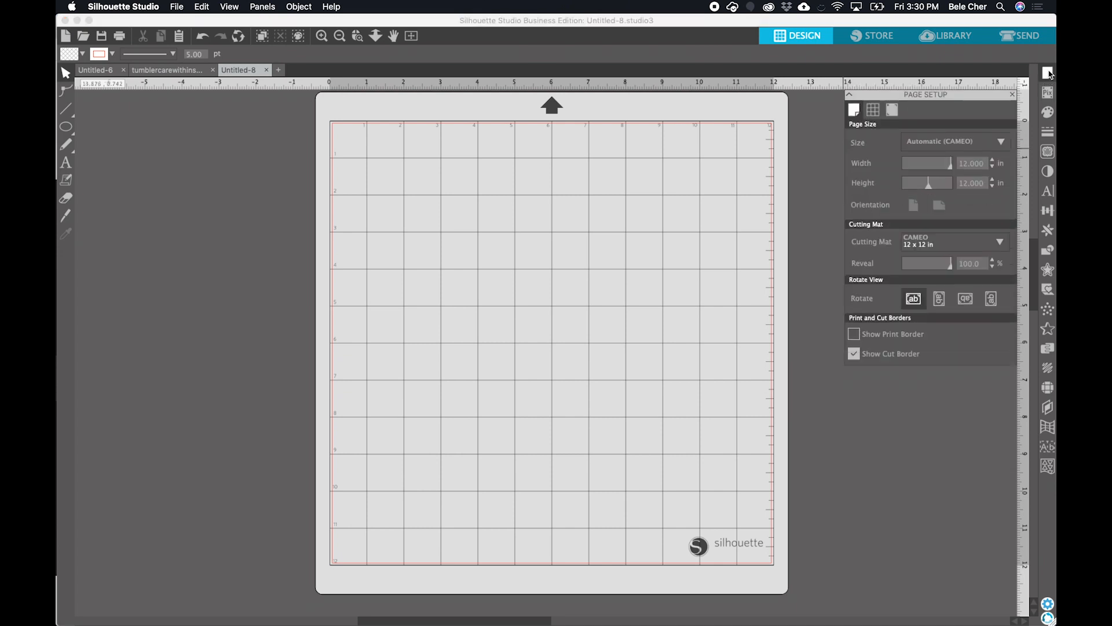
pyautogui.click(943, 147)
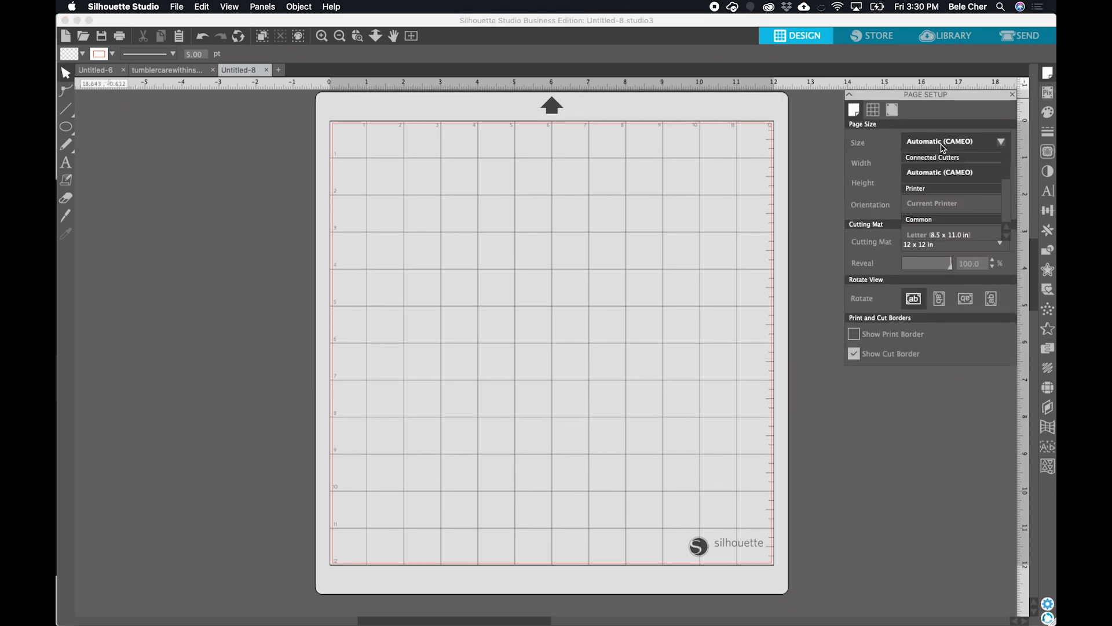
pyautogui.click(929, 206)
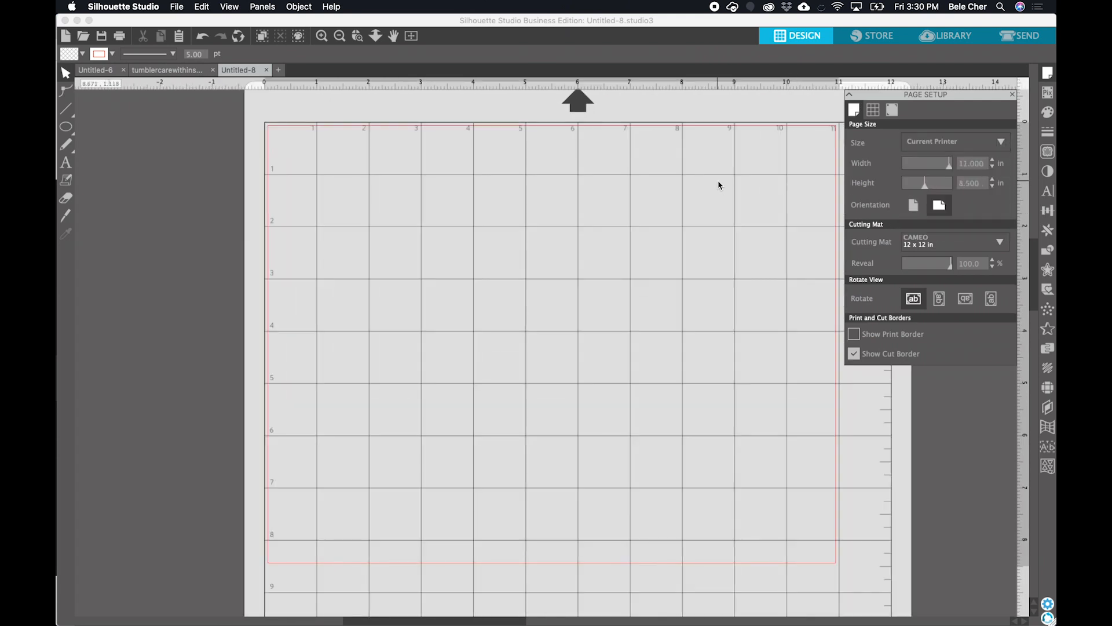
pyautogui.click(913, 214)
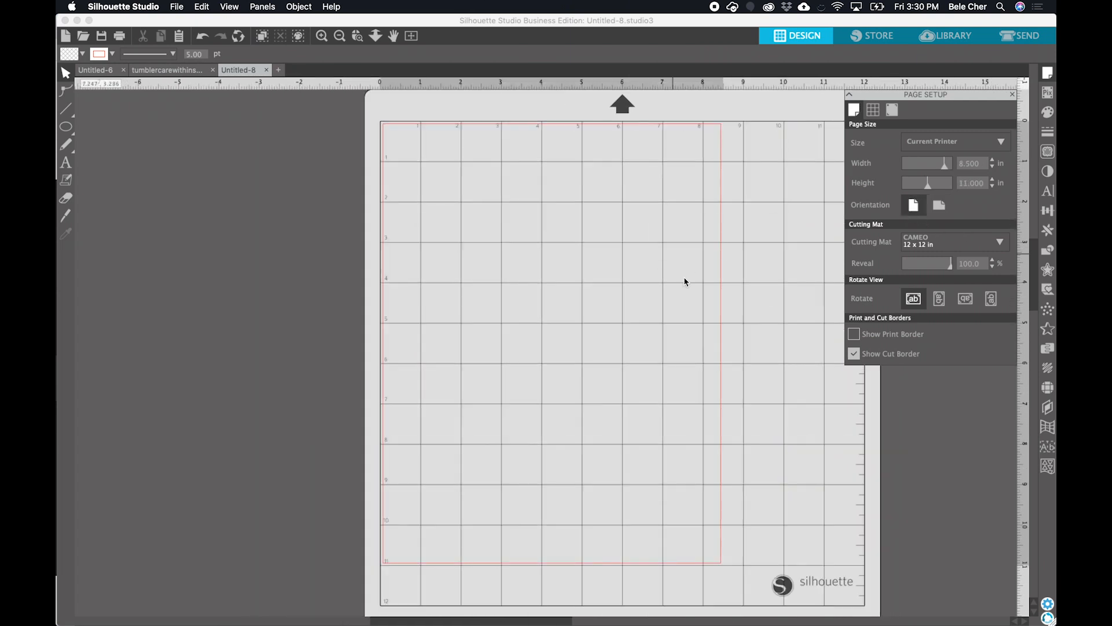
pyautogui.click(939, 206)
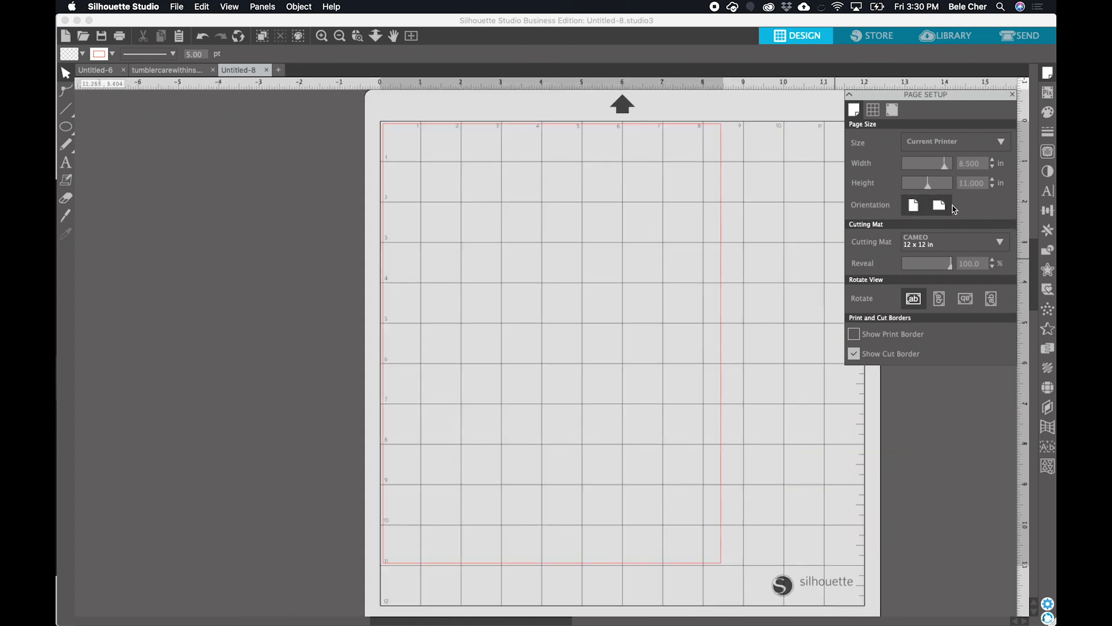
pyautogui.click(917, 208)
# Turn on the print border display for the page.
pyautogui.click(855, 337)
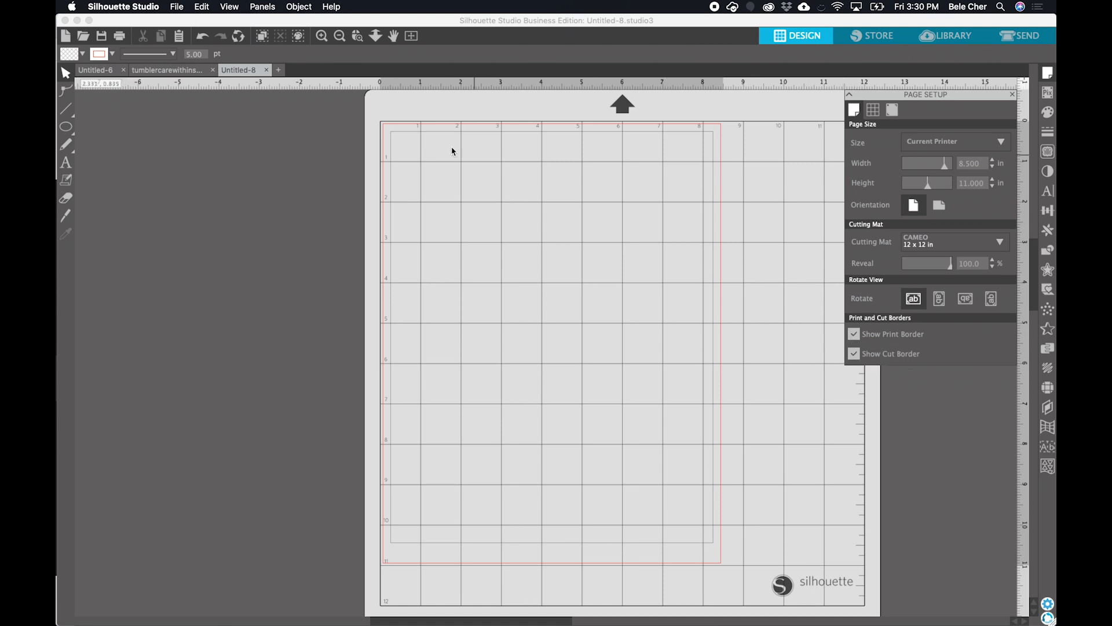
pyautogui.click(869, 337)
pyautogui.click(869, 338)
pyautogui.moveTo(703, 133); pyautogui.dragTo(716, 194)
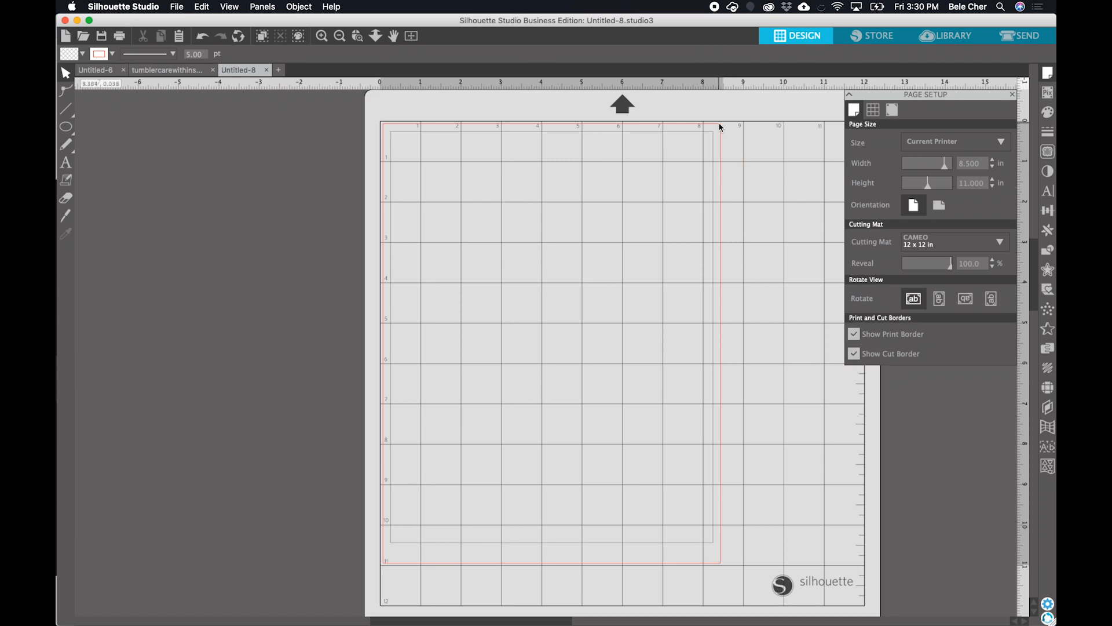
pyautogui.moveTo(721, 127); pyautogui.dragTo(720, 176)
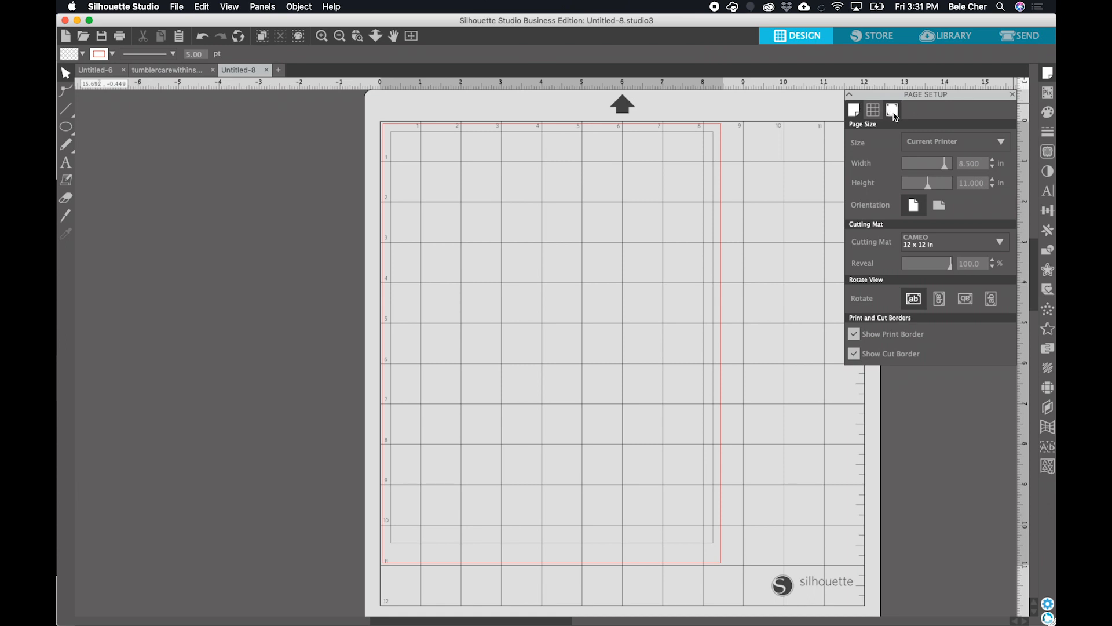
# Turn on registration marks in the Type 1 style for CAMEO, Portrait, Curio, and return to the page size settings.
pyautogui.click(893, 110)
pyautogui.click(854, 110)
pyautogui.click(893, 110)
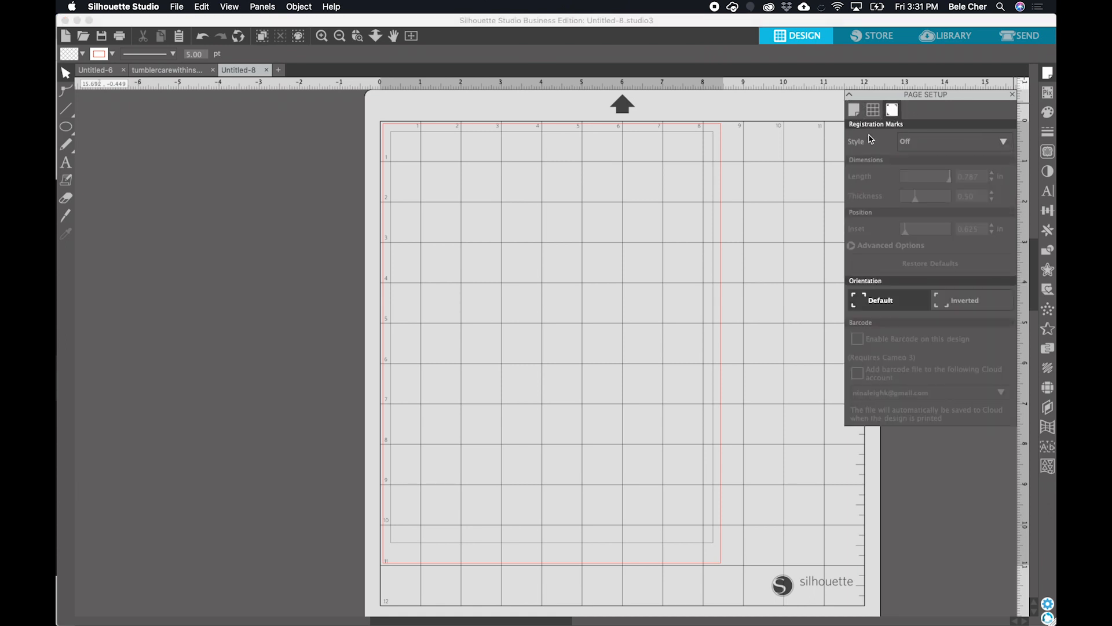
pyautogui.click(950, 151)
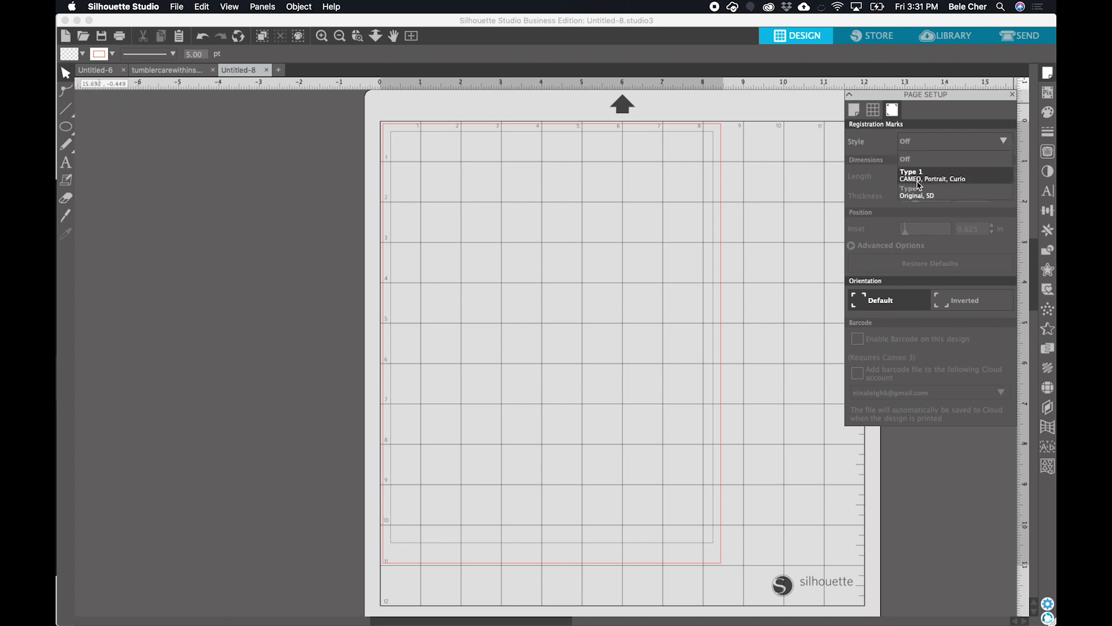
pyautogui.click(978, 181)
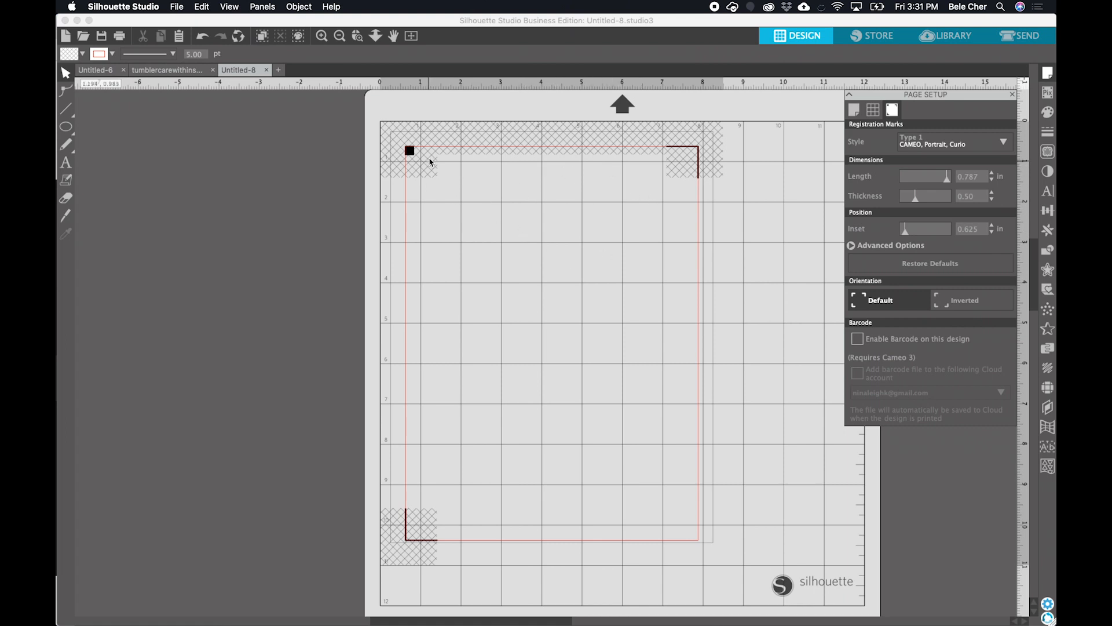
pyautogui.click(854, 109)
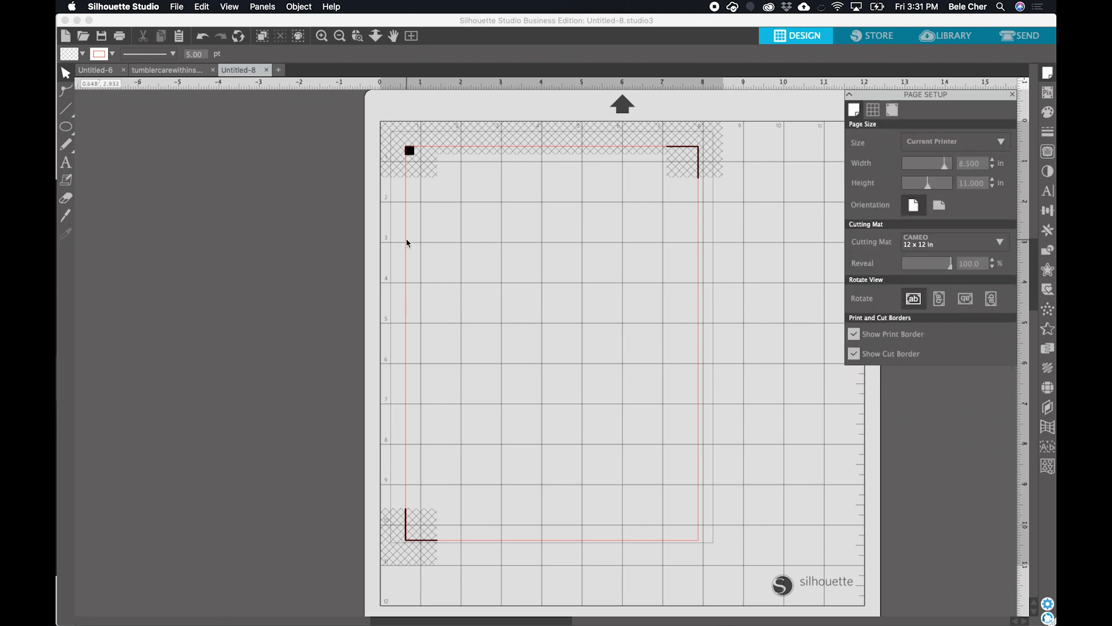
# Copy the upper row of three tumbler care tags from tumblercarewithinstructions into Untitled-8, and position it inside the cut border below the upper registration marks.
pyautogui.click(204, 76)
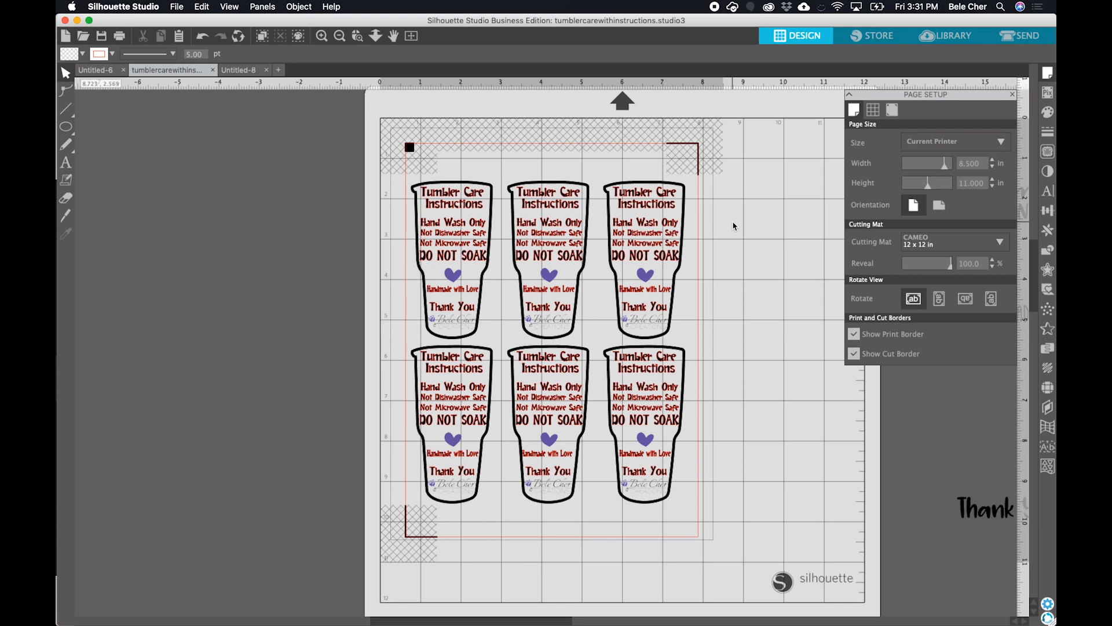
pyautogui.click(458, 206)
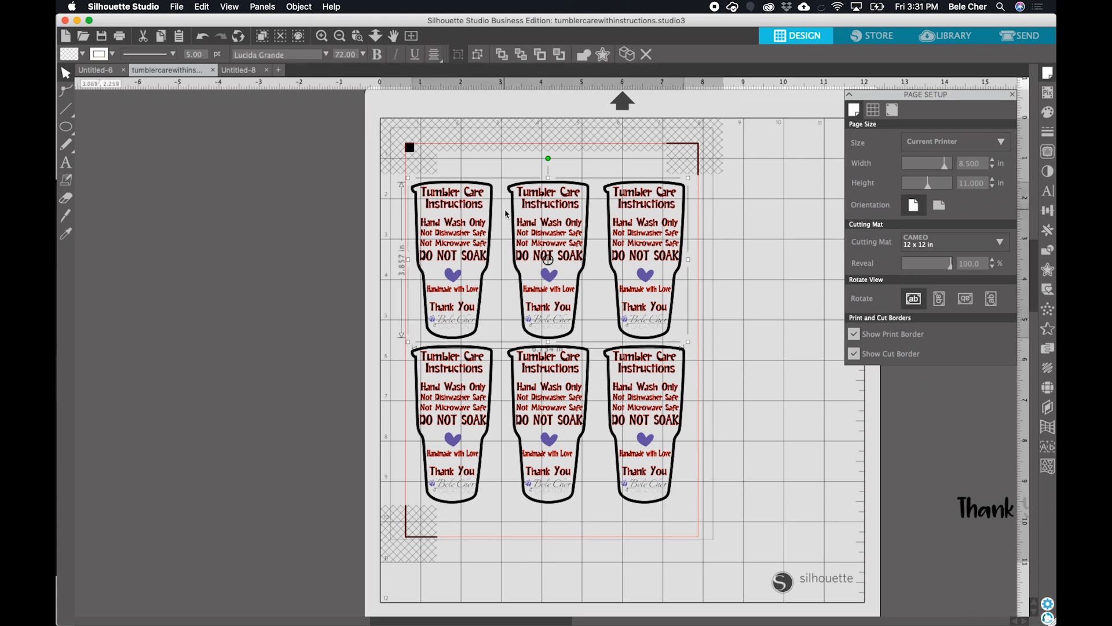
pyautogui.press('super+c')
pyautogui.click(238, 70)
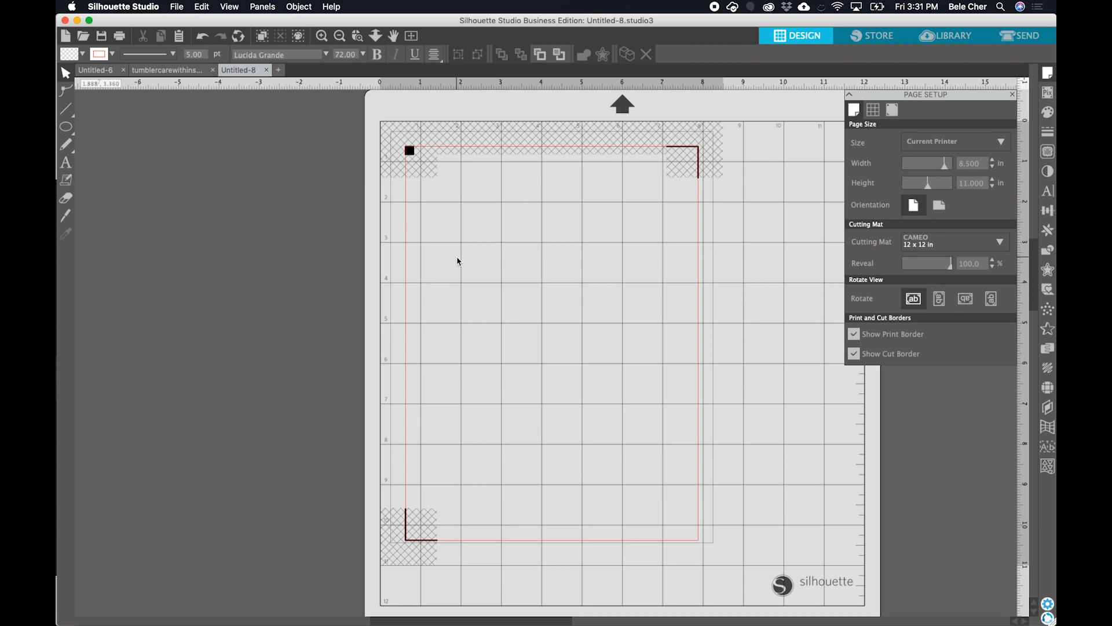
pyautogui.press('super+v')
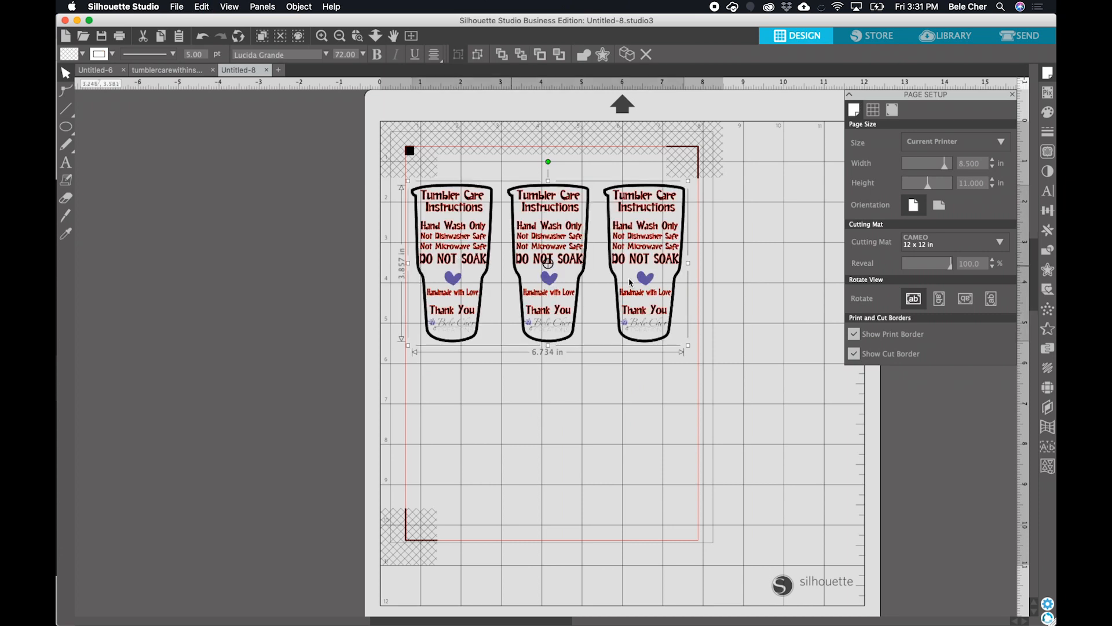
pyautogui.moveTo(685, 266); pyautogui.dragTo(685, 265)
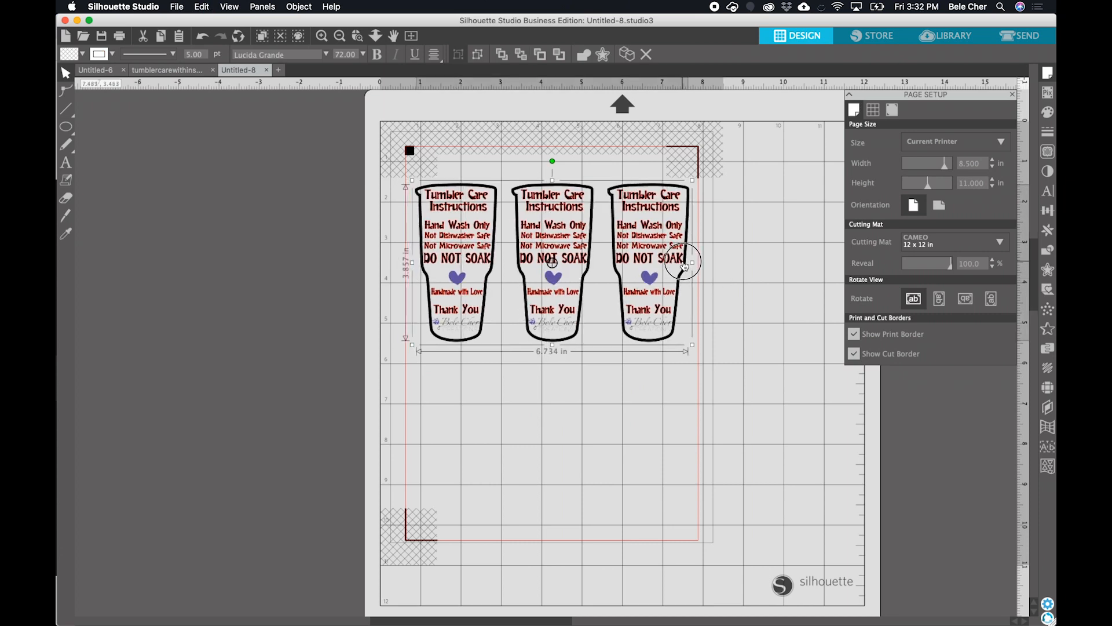
pyautogui.click(805, 265)
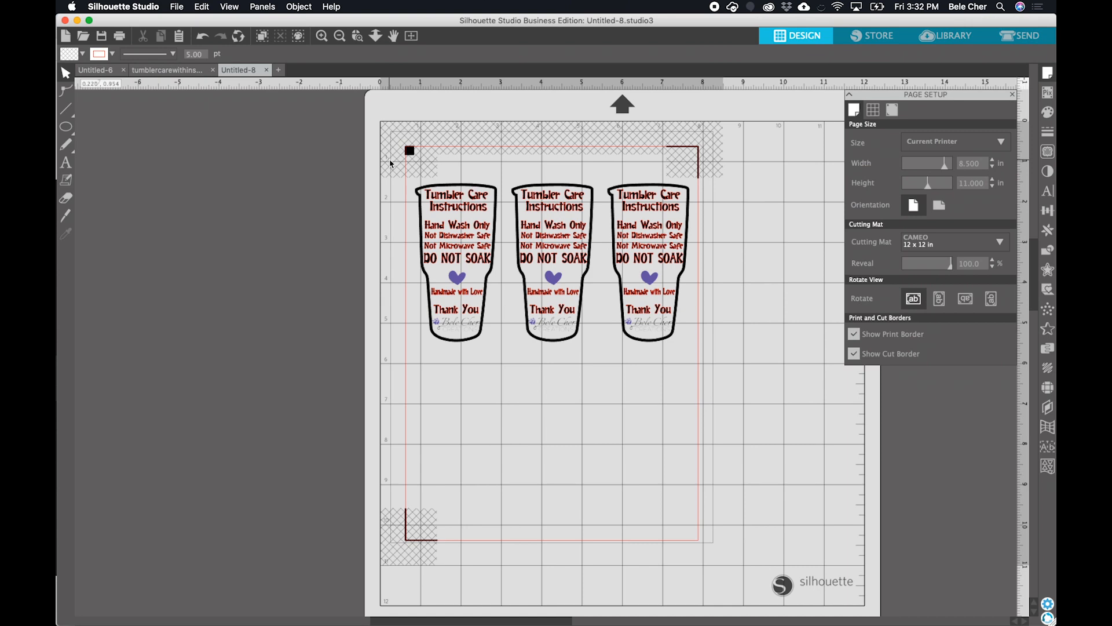
# Paste a second row of three tumbler care tags in Untitled-8 and place it directly beneath the first row.
pyautogui.click(194, 70)
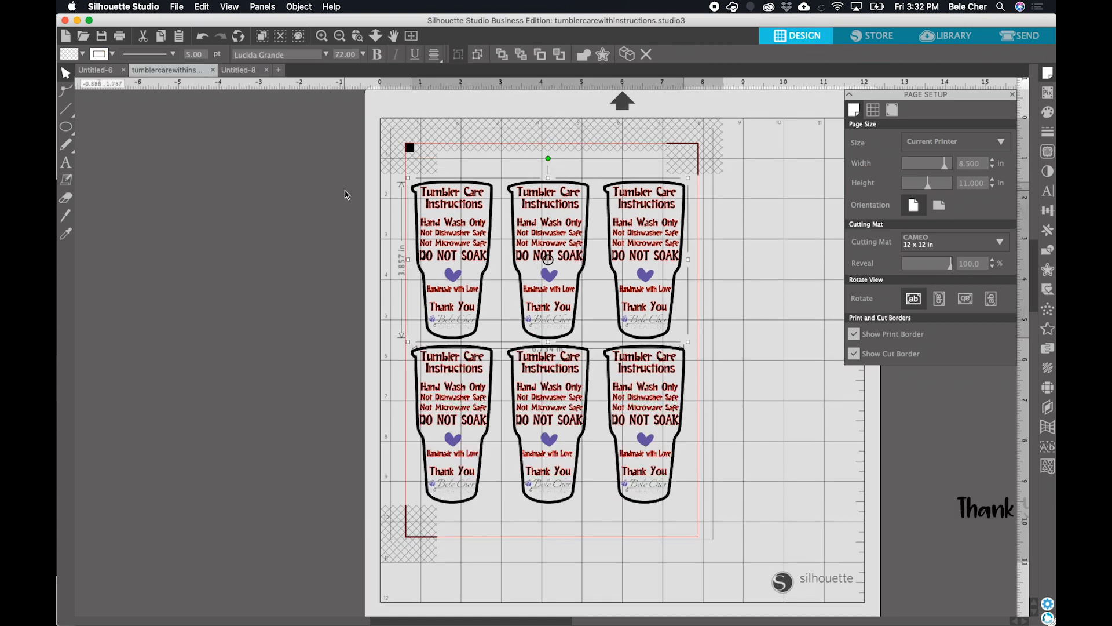
pyautogui.click(262, 72)
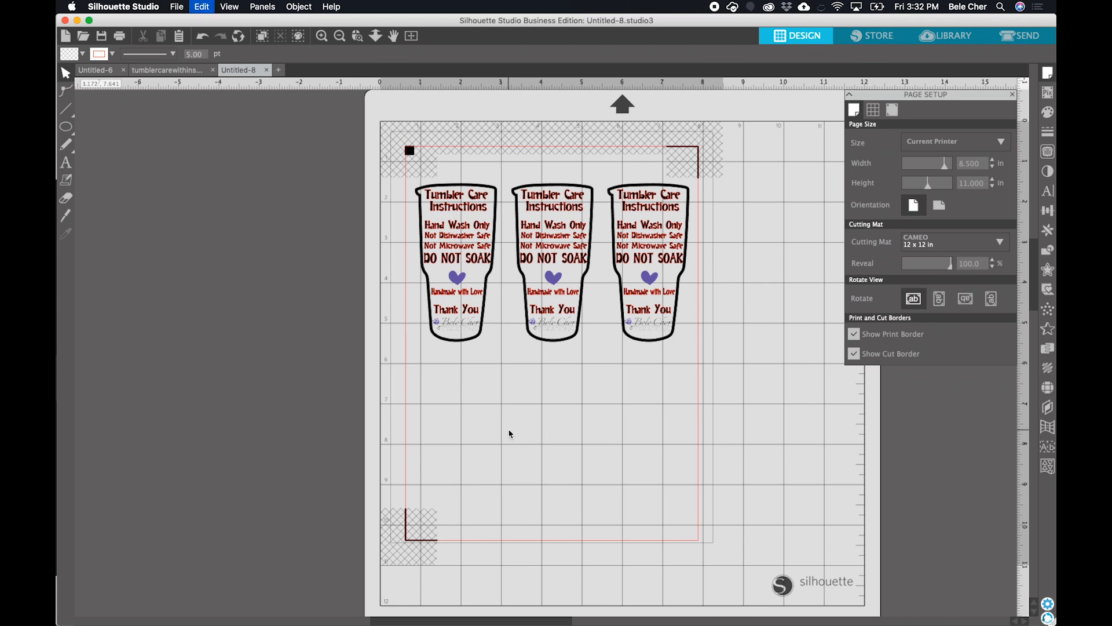
pyautogui.press('super+v')
pyautogui.moveTo(678, 369); pyautogui.dragTo(658, 499)
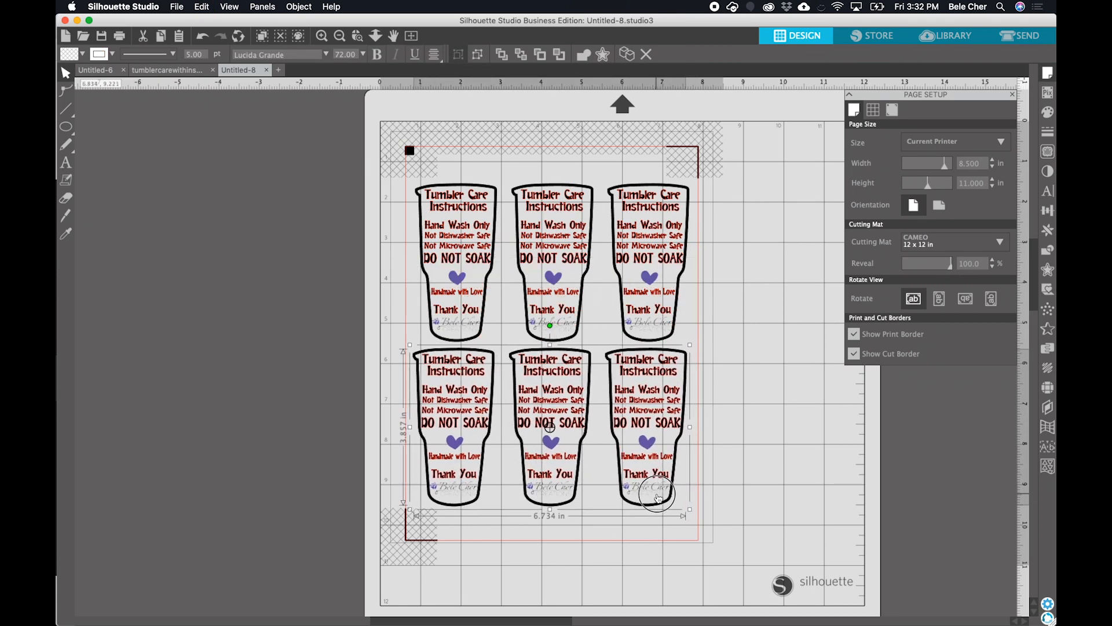
pyautogui.click(756, 472)
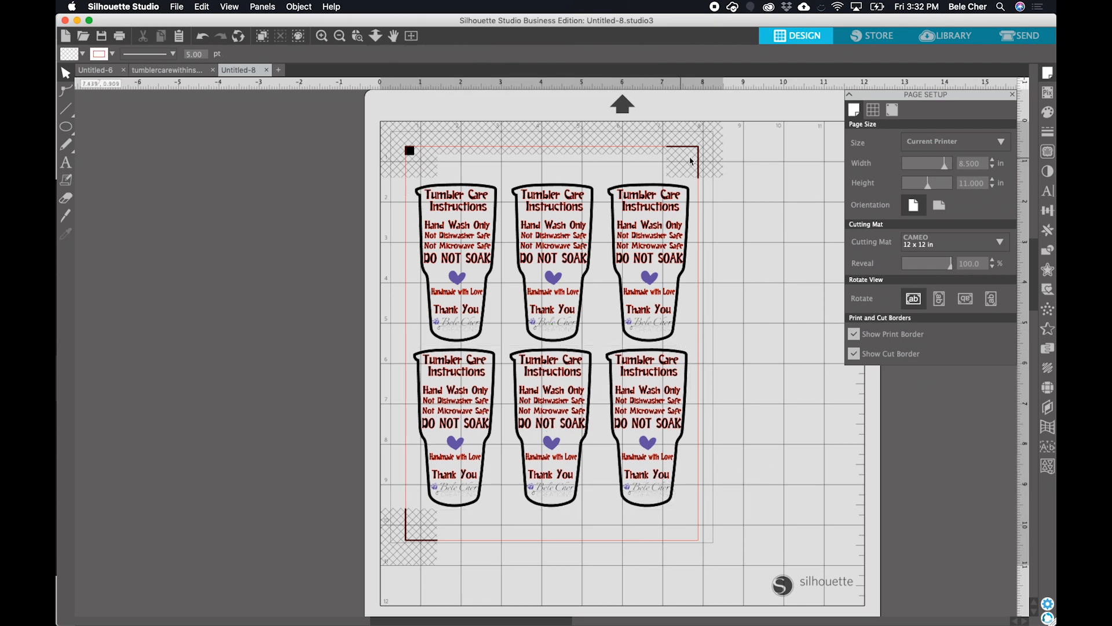
# Ungroup the upper row of tags, and ungroup its third tag into separate elements.
pyautogui.click(651, 259)
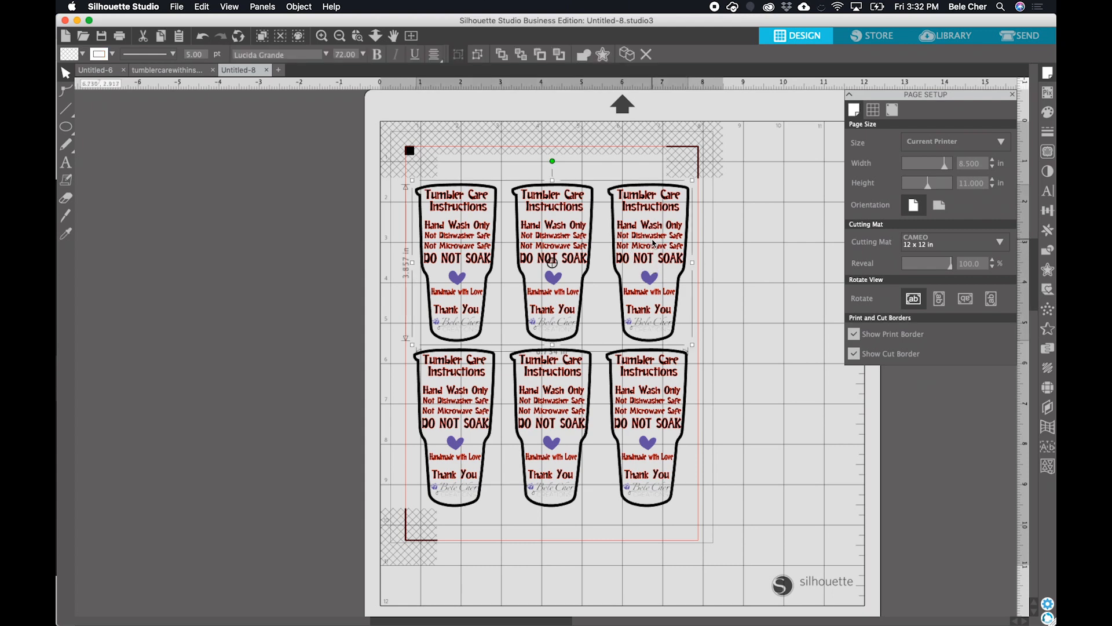
pyautogui.press('super+shift+g')
pyautogui.click(661, 245)
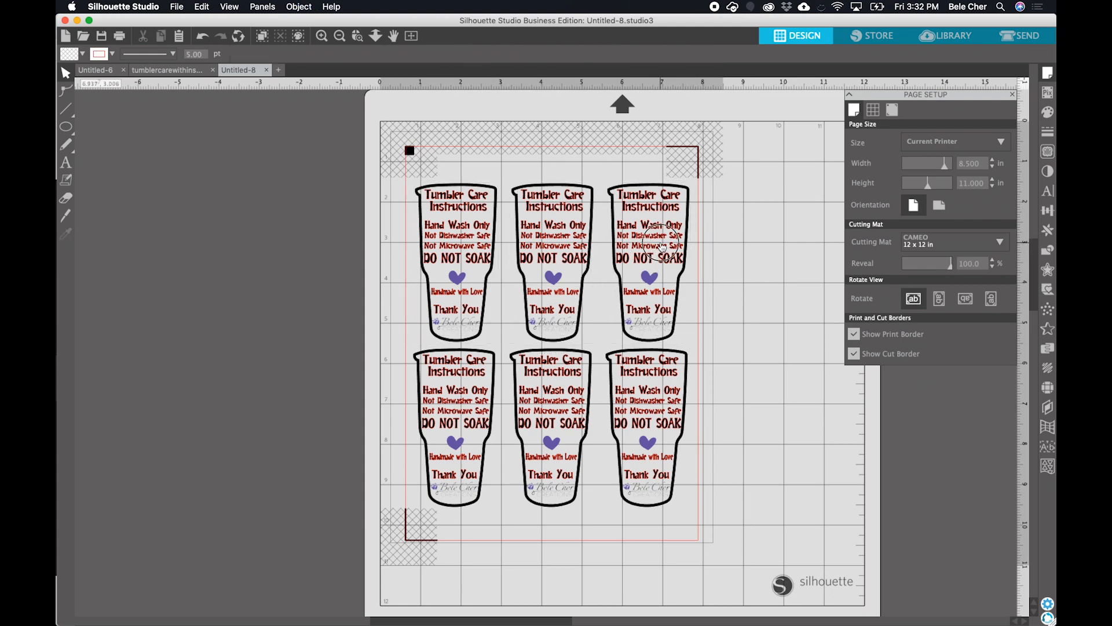
pyautogui.press('super+shift+g')
pyautogui.click(747, 236)
# Try shifting the text of the upper row's third tag, and undo the moves to restore its layout.
pyautogui.click(664, 232)
pyautogui.moveTo(663, 231); pyautogui.dragTo(653, 265)
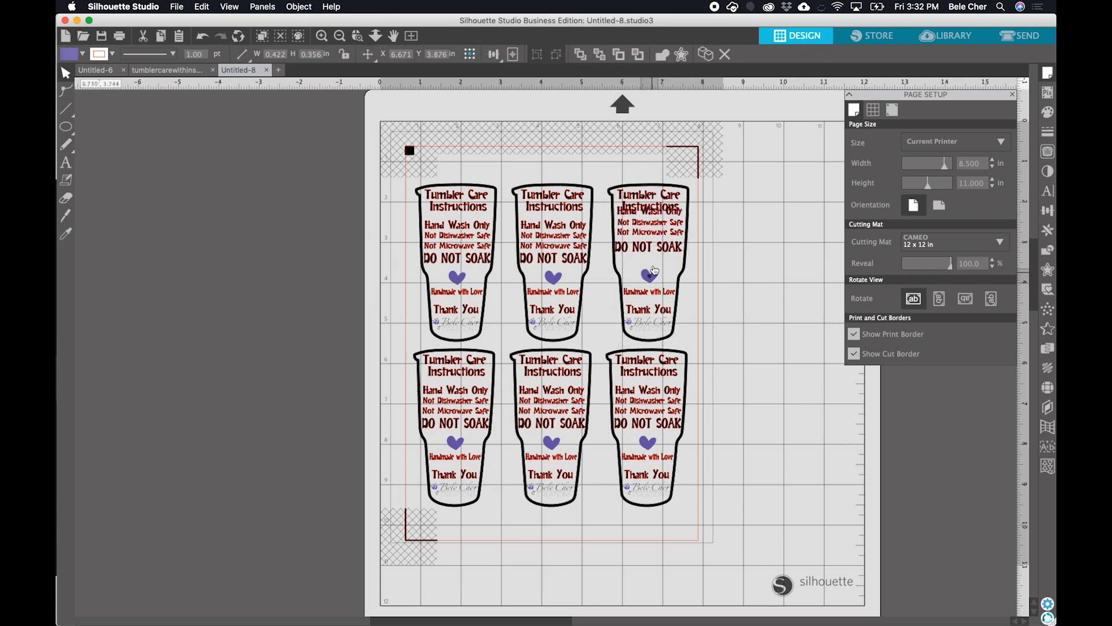
pyautogui.click(200, 38)
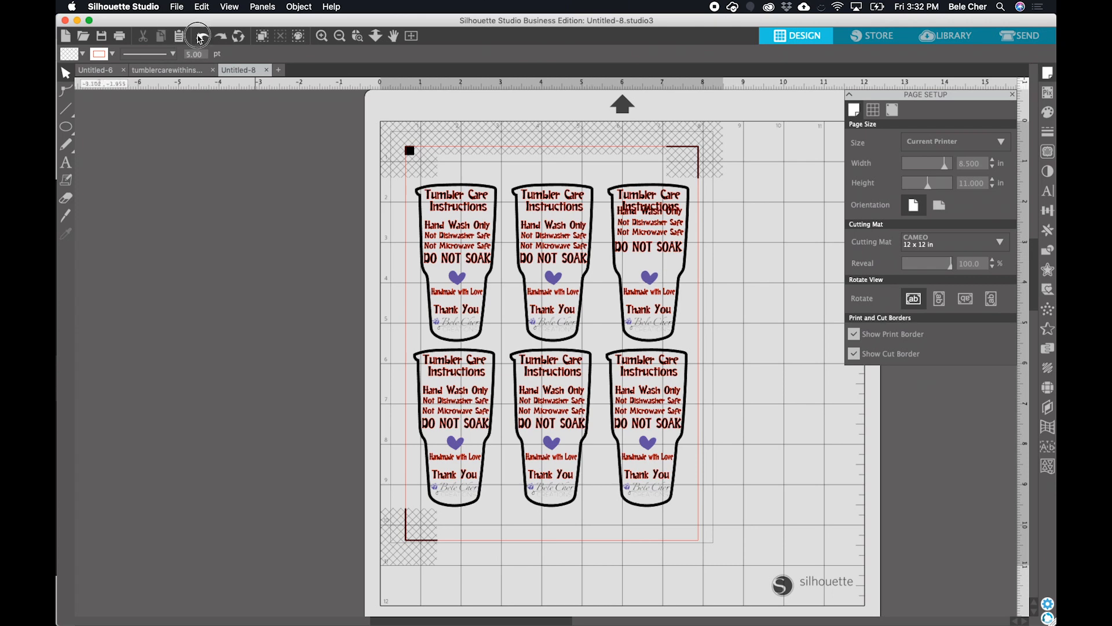
pyautogui.click(200, 38)
pyautogui.click(199, 38)
pyautogui.click(200, 39)
pyautogui.click(200, 38)
pyautogui.click(200, 38)
pyautogui.click(200, 38)
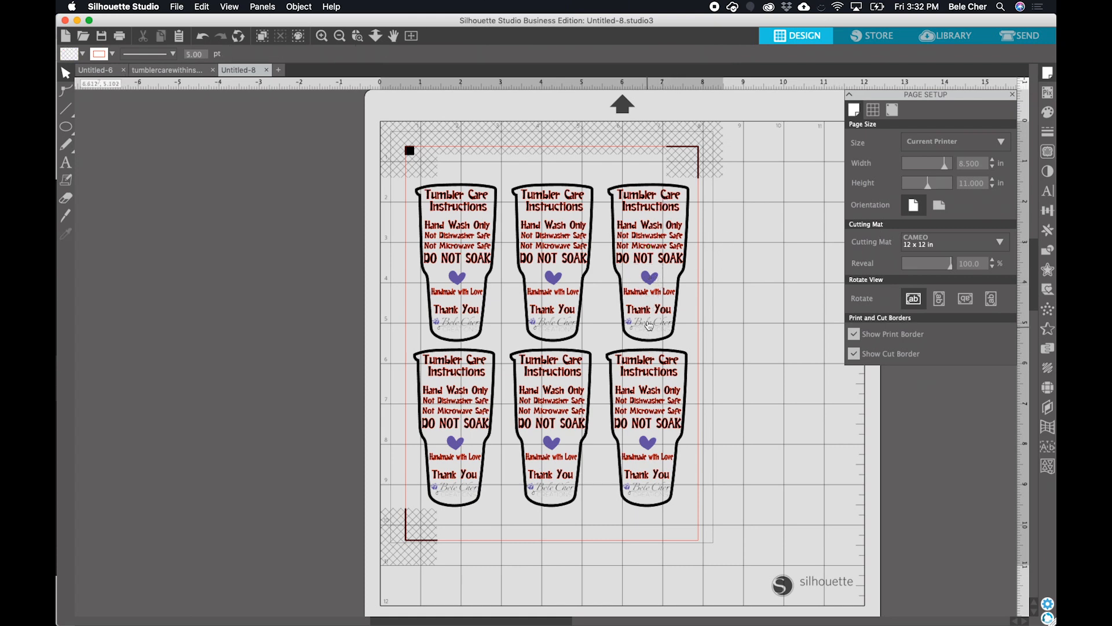
# Check the grouping in the upper row by selecting the first tag and the third tag's heart.
pyautogui.click(722, 330)
pyautogui.click(463, 261)
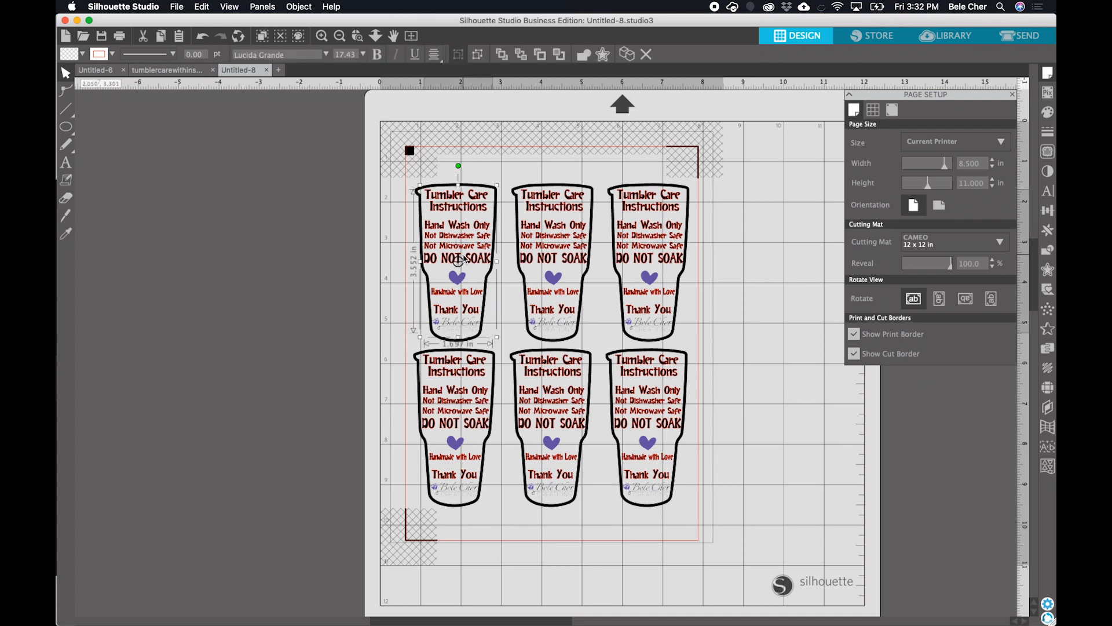
pyautogui.click(654, 281)
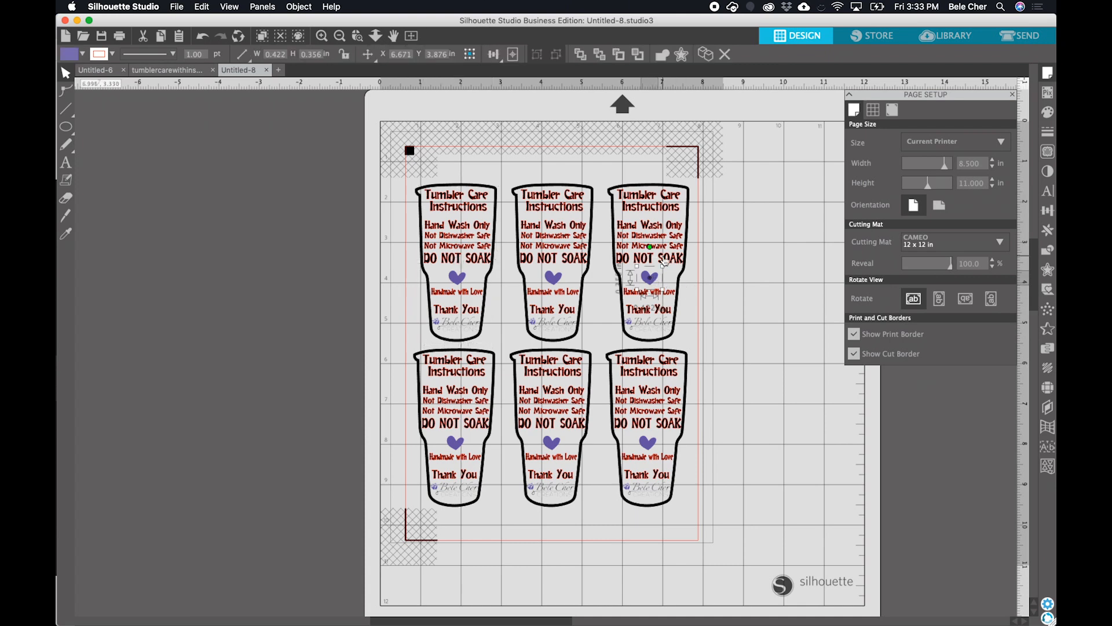
pyautogui.click(760, 188)
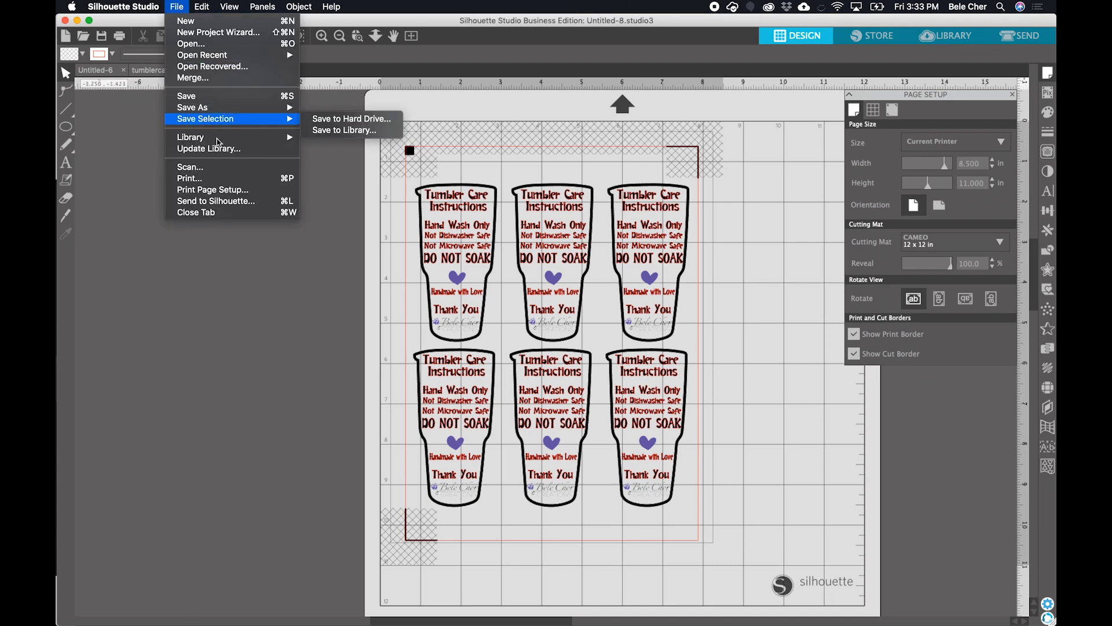
# Open the print settings for the tag sheet, turn off two-sided printing, and set the Media & Quality print quality to Best.
pyautogui.click(191, 178)
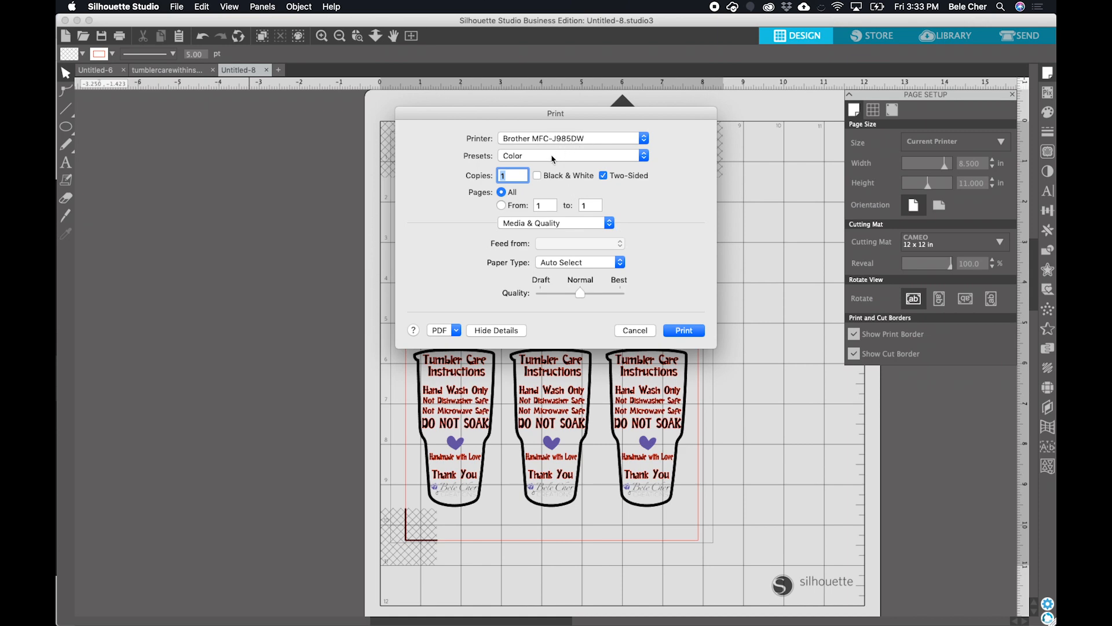
pyautogui.click(603, 176)
pyautogui.click(565, 226)
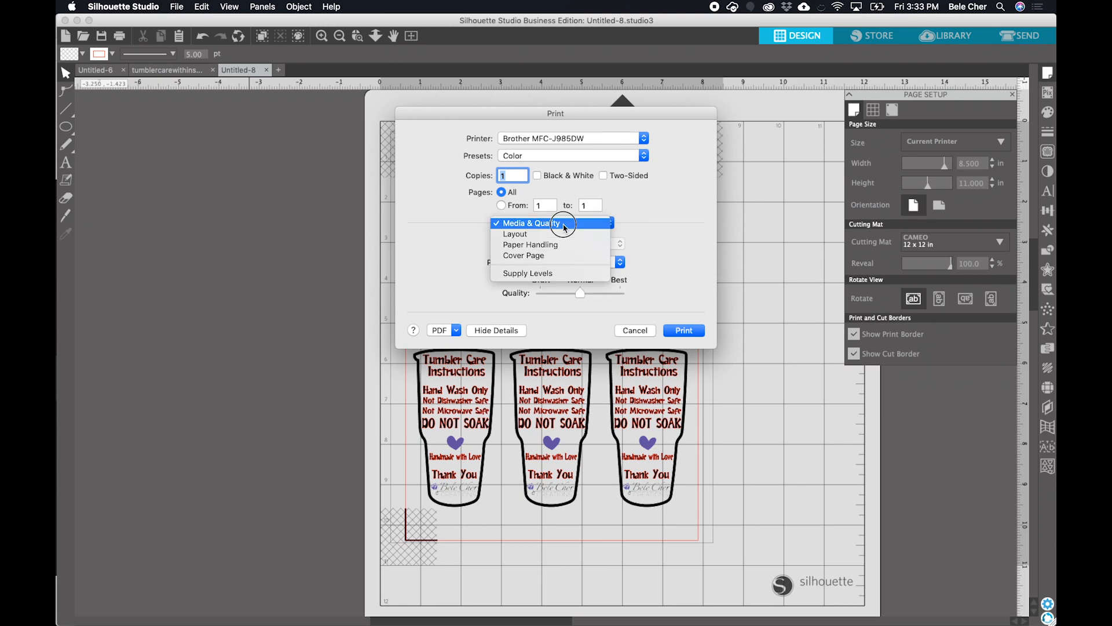
pyautogui.click(565, 226)
pyautogui.click(603, 298)
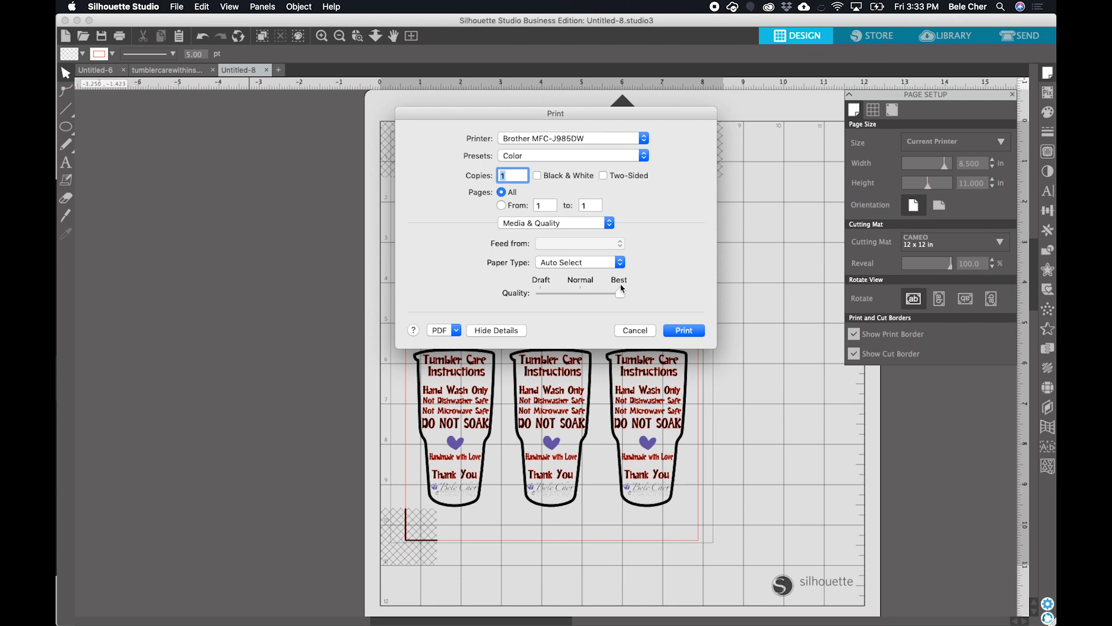
# Review the Layout, Paper Handling and Cover Page print options, and return to the Media & Quality settings.
pyautogui.click(581, 223)
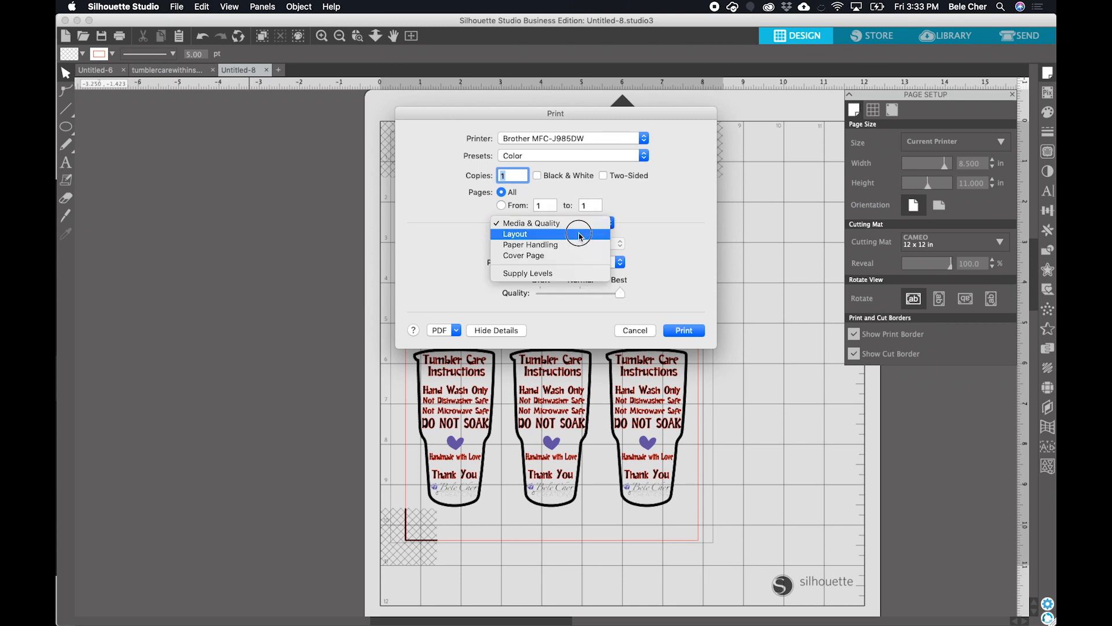
pyautogui.click(582, 234)
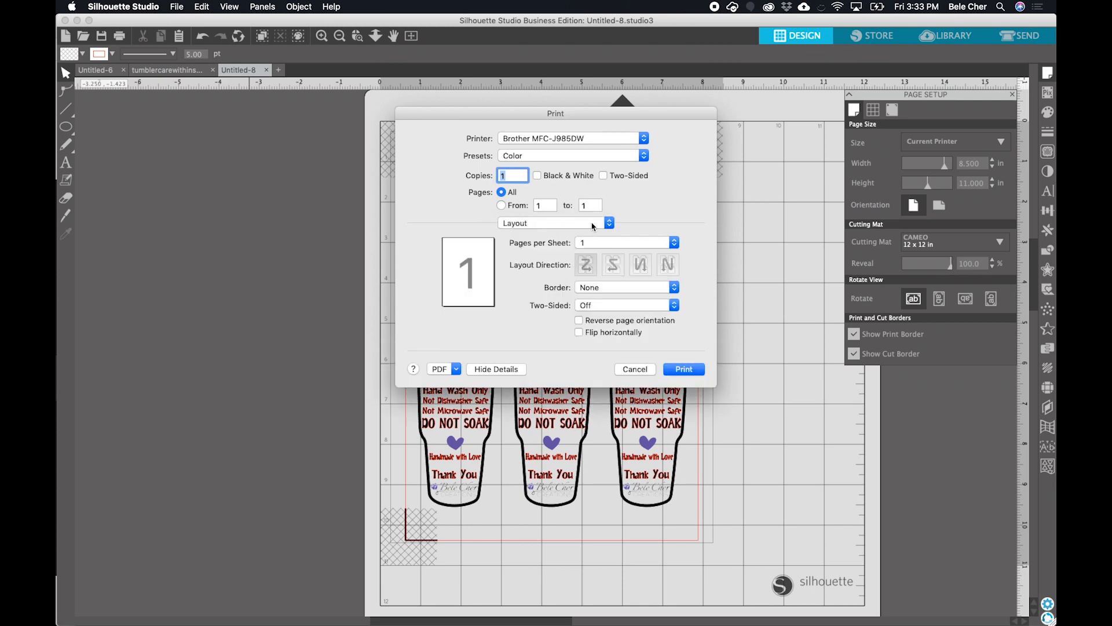
pyautogui.click(593, 225)
pyautogui.click(592, 234)
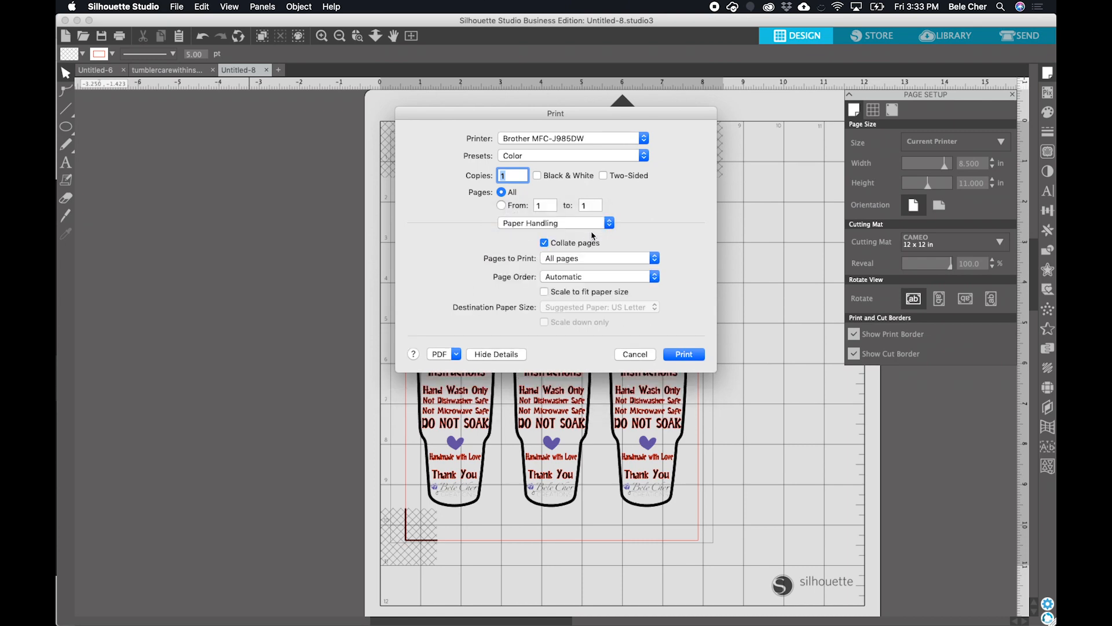
pyautogui.click(590, 227)
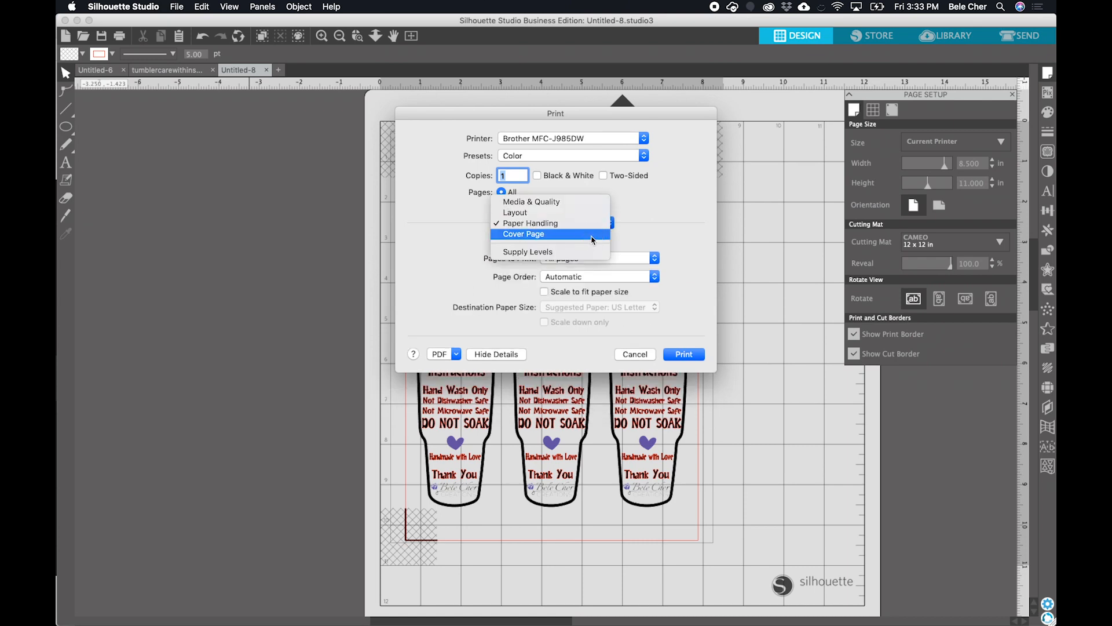
pyautogui.click(602, 237)
pyautogui.click(606, 225)
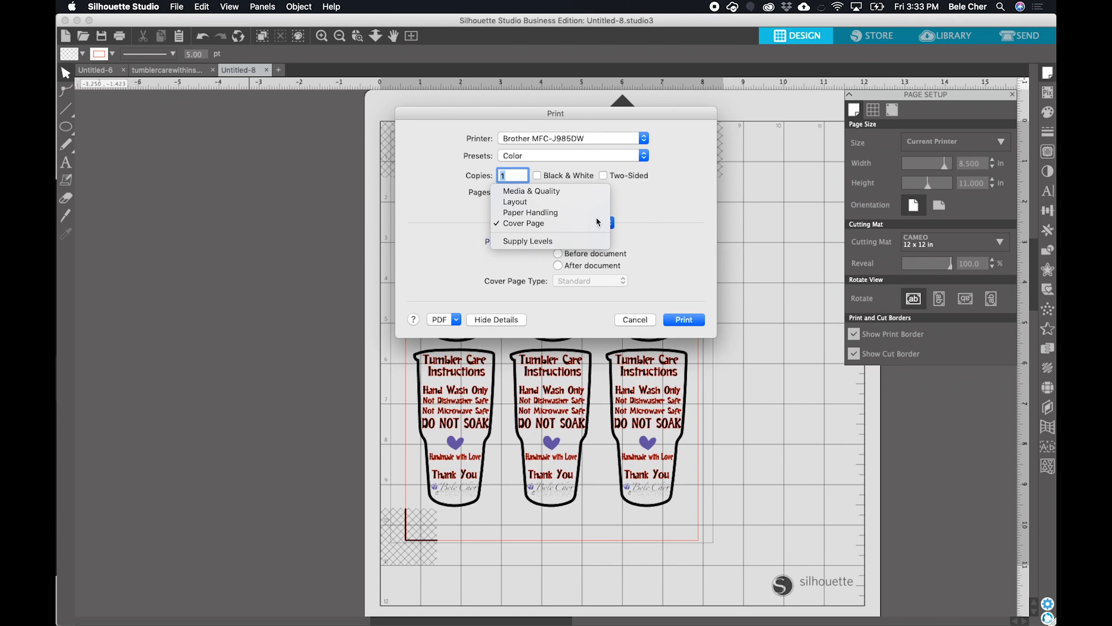
pyautogui.click(593, 193)
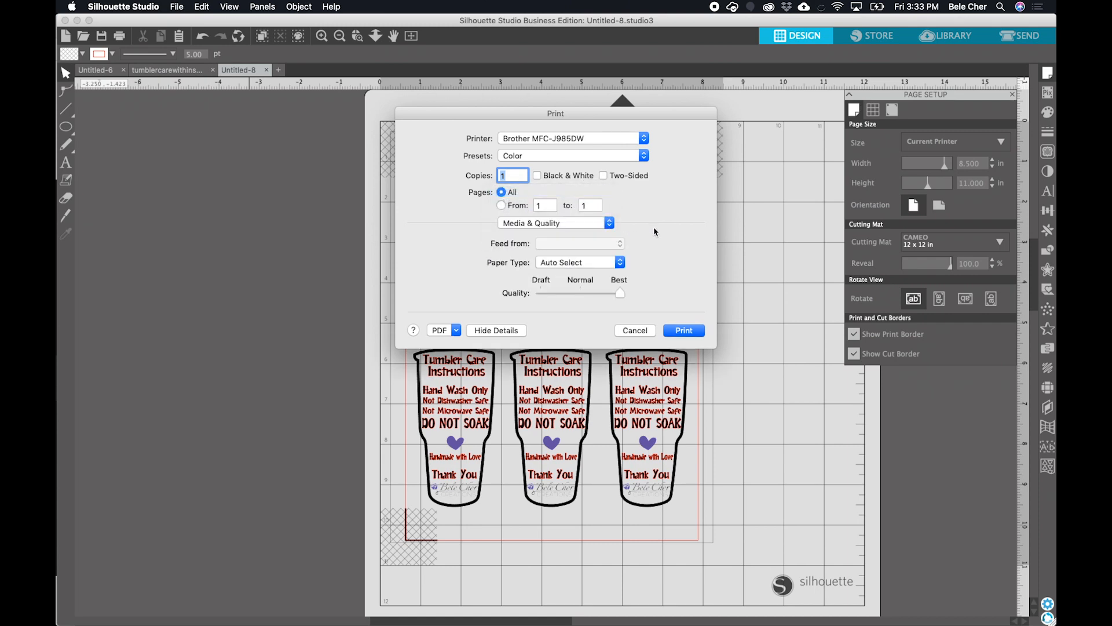